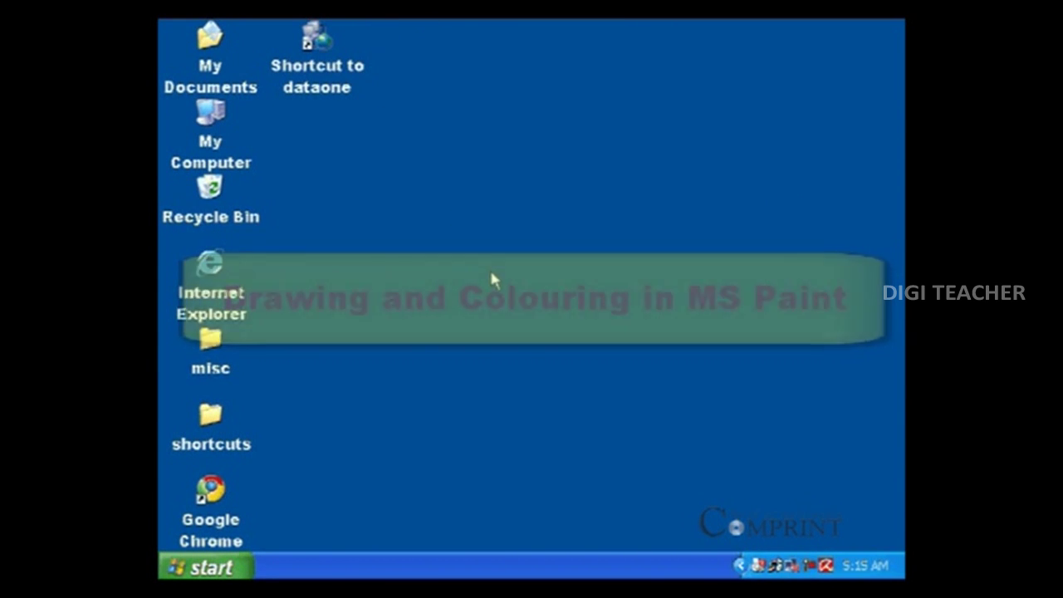
# Launch Paint from Start > Programs > Accessories to get a blank untitled canvas
pyautogui.click(199, 567)
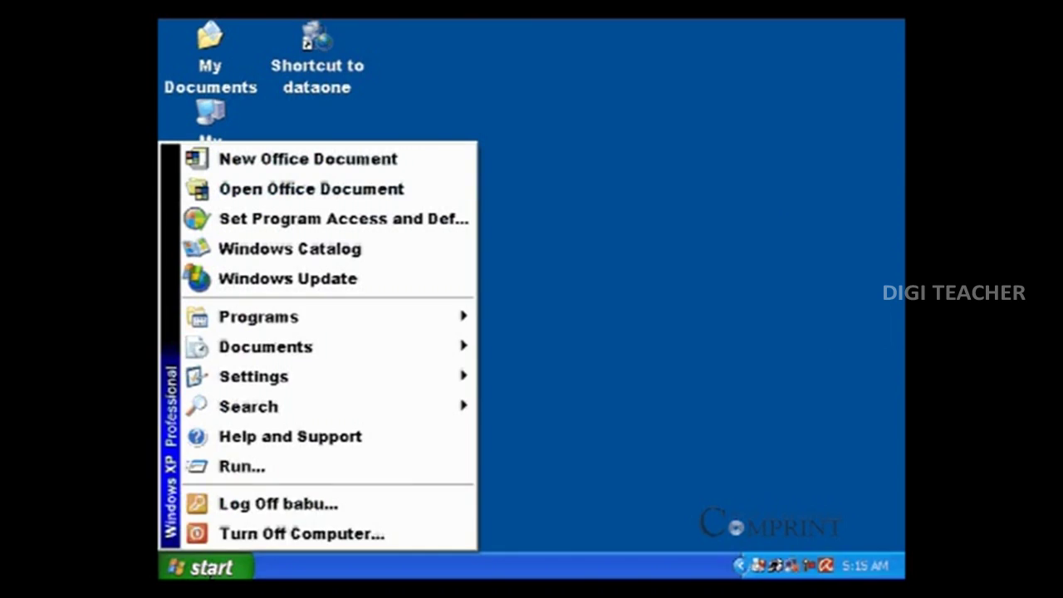
pyautogui.moveTo(262, 324)
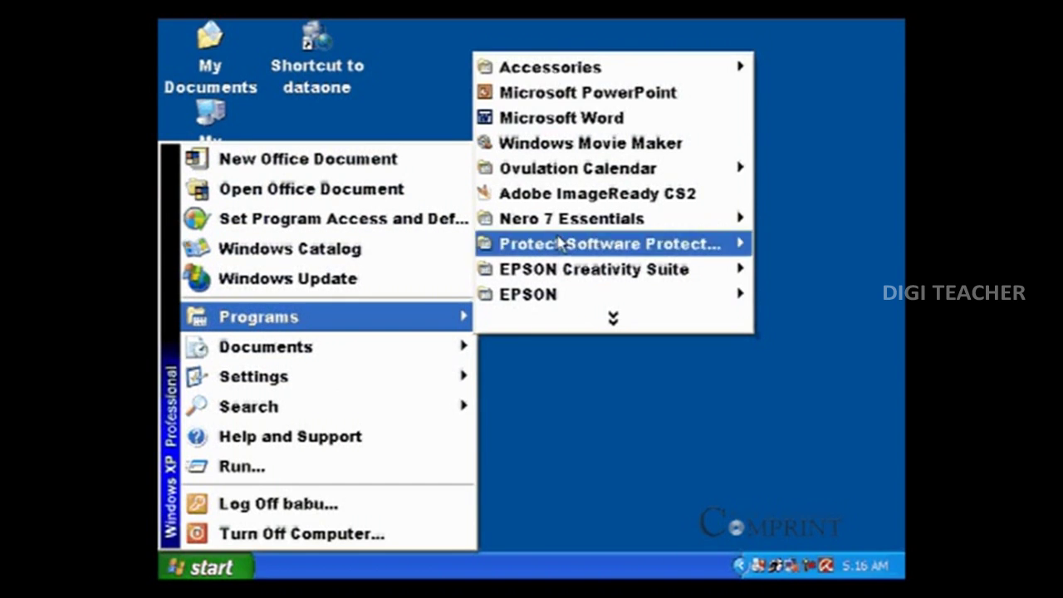
pyautogui.moveTo(555, 72)
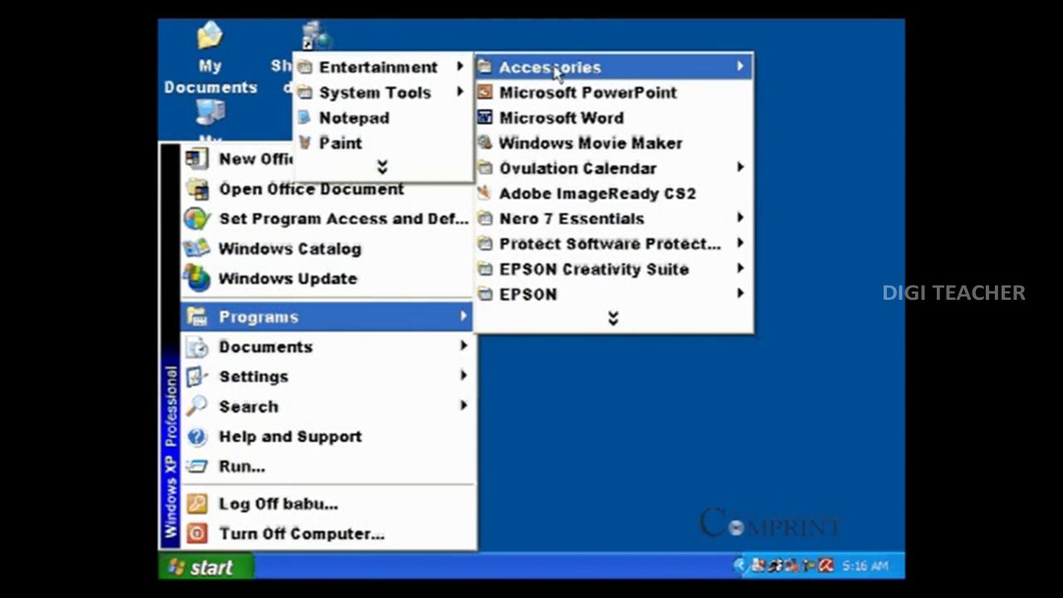
pyautogui.click(342, 143)
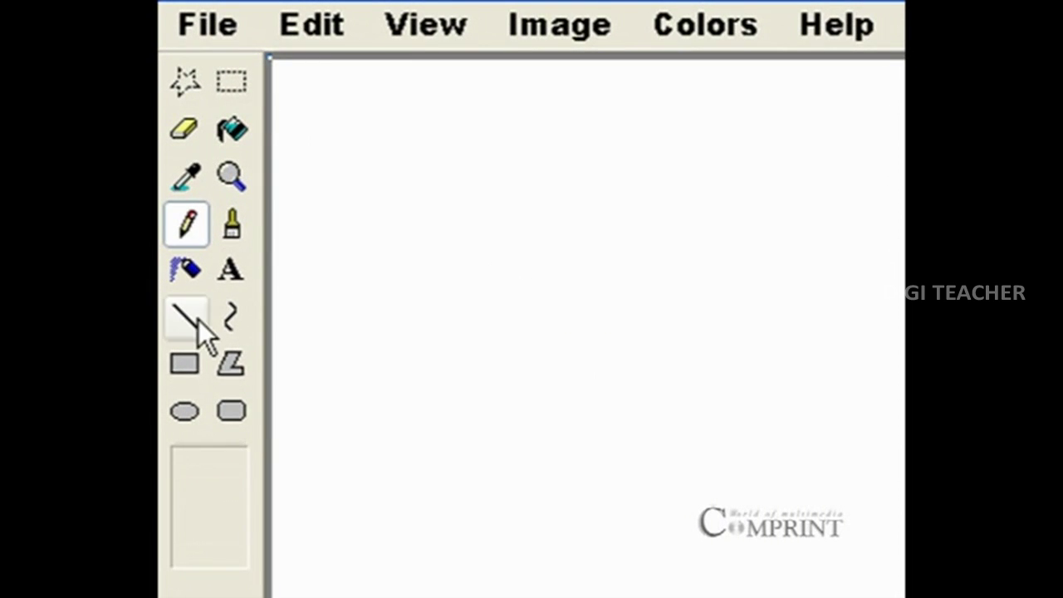
# With the Line tool at the third width, draw a horizontal black line across the upper canvas
pyautogui.click(199, 319)
pyautogui.click(186, 365)
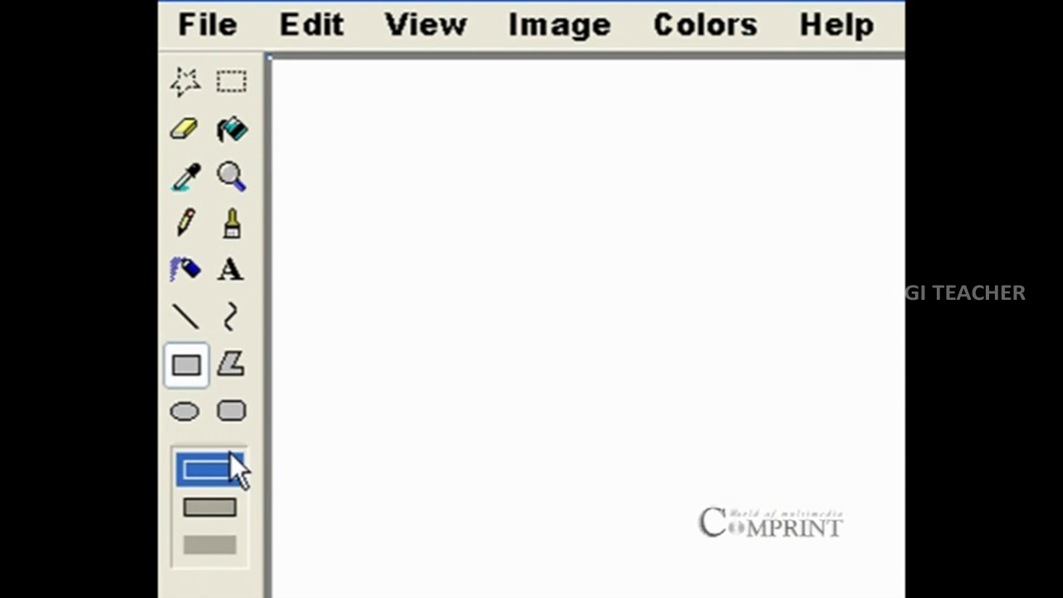
pyautogui.click(184, 321)
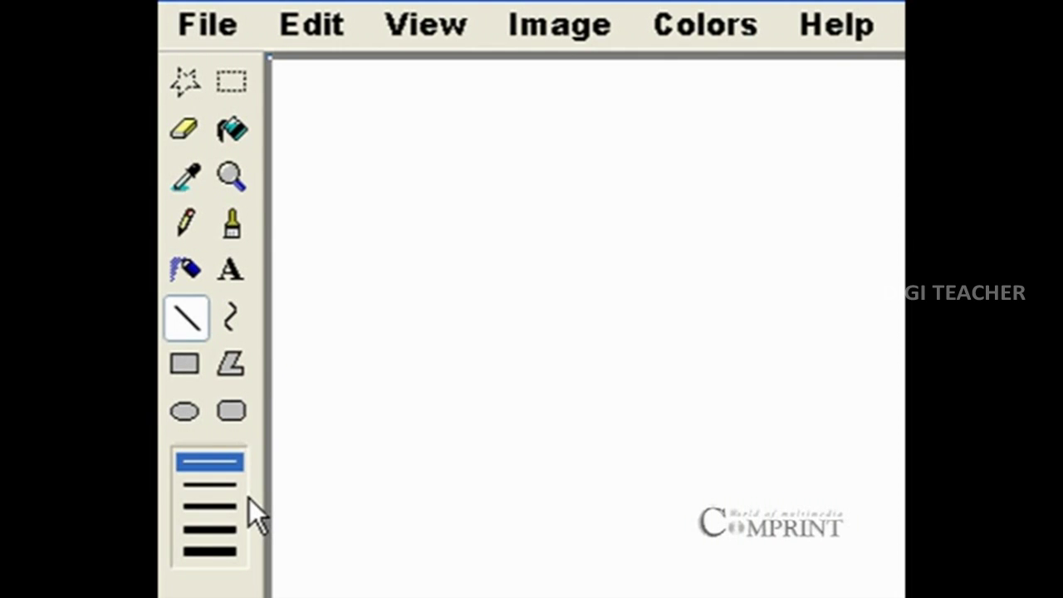
pyautogui.click(224, 488)
pyautogui.click(210, 525)
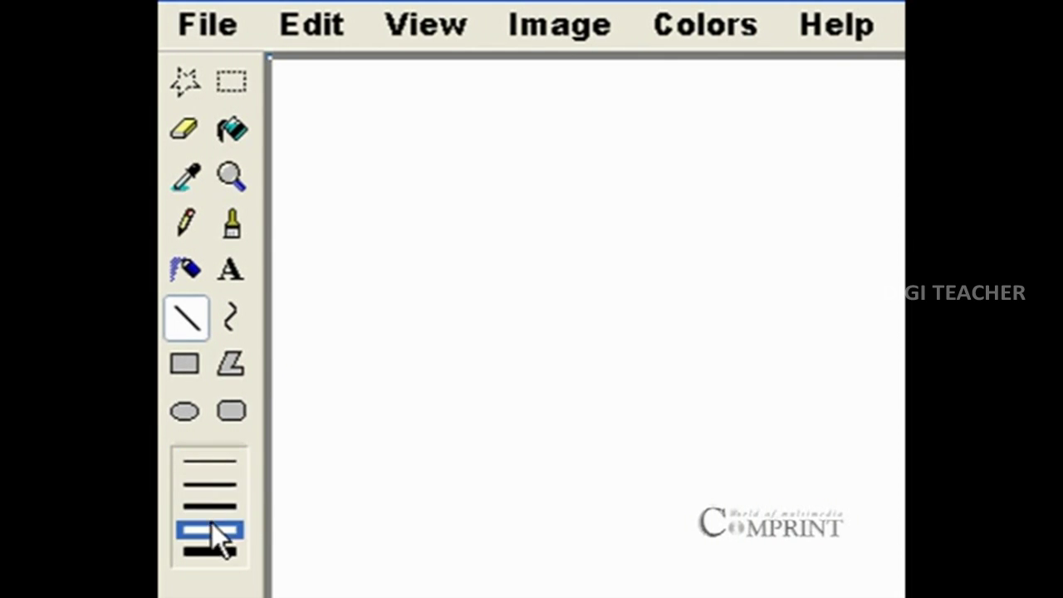
pyautogui.click(213, 548)
pyautogui.click(226, 508)
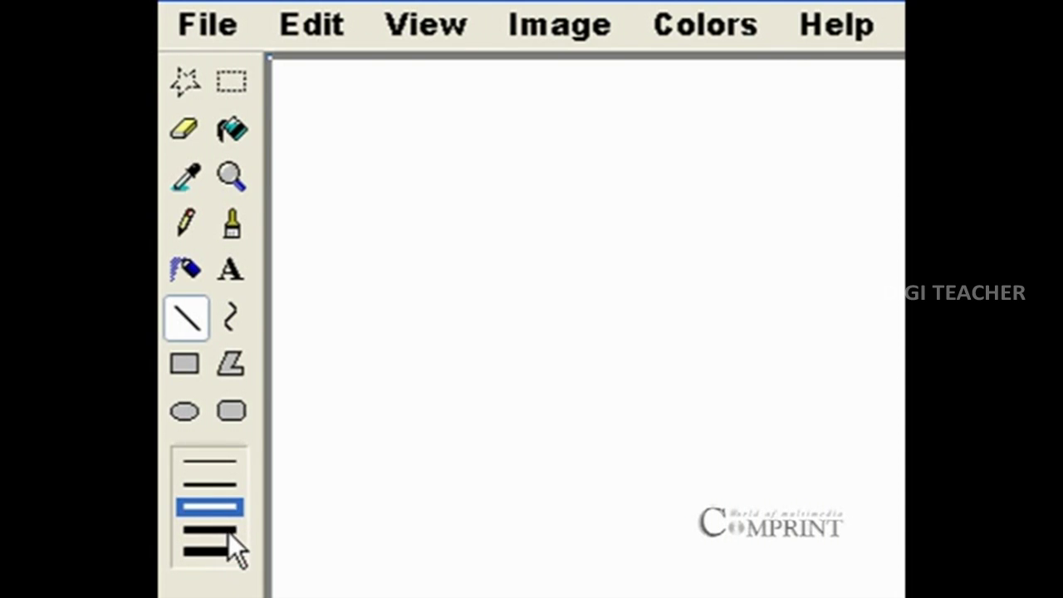
pyautogui.click(230, 513)
pyautogui.moveTo(394, 260); pyautogui.dragTo(730, 260)
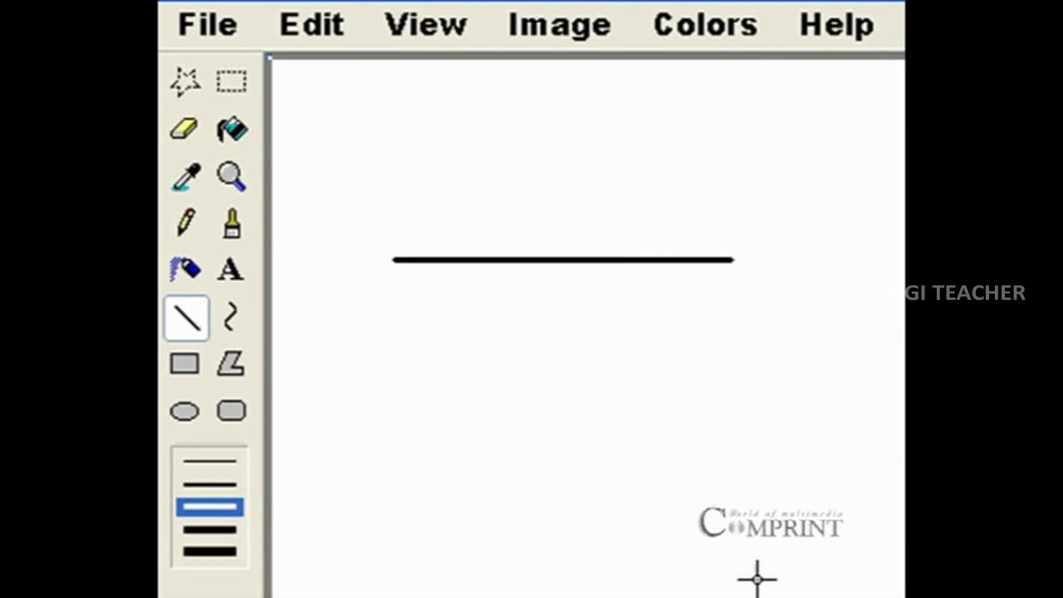
# Draw a Curve-tool base line below the straight line and bend its middle upward into an arc
pyautogui.click(231, 318)
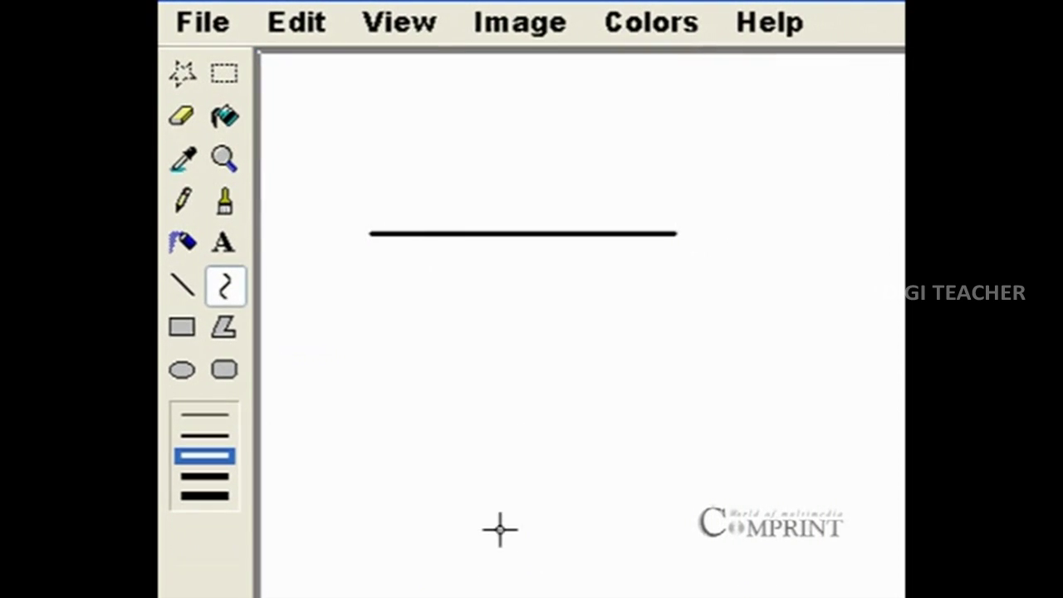
pyautogui.moveTo(380, 506); pyautogui.dragTo(863, 504)
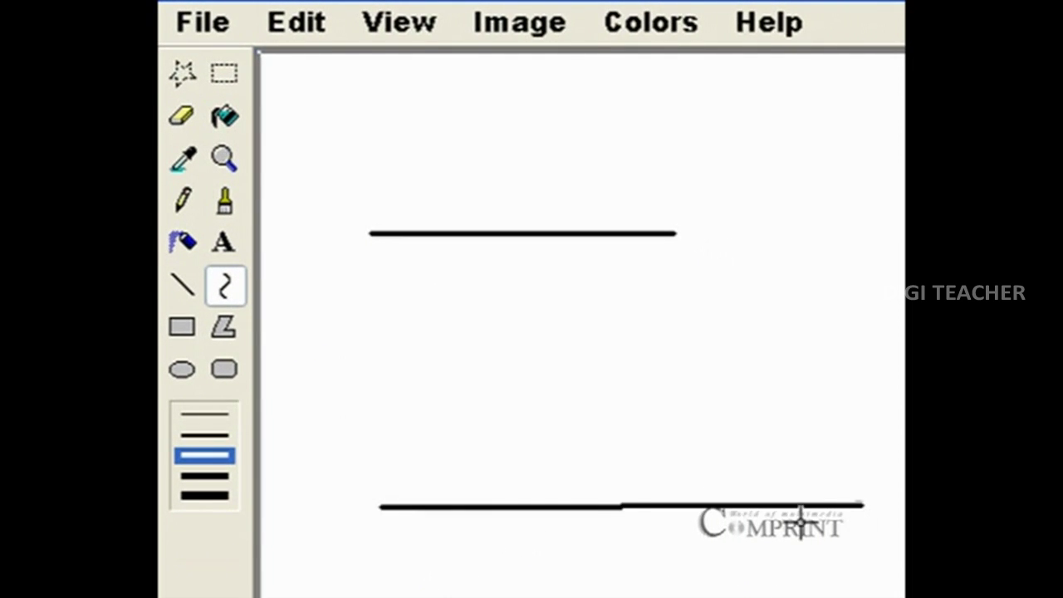
pyautogui.moveTo(623, 505); pyautogui.dragTo(655, 267)
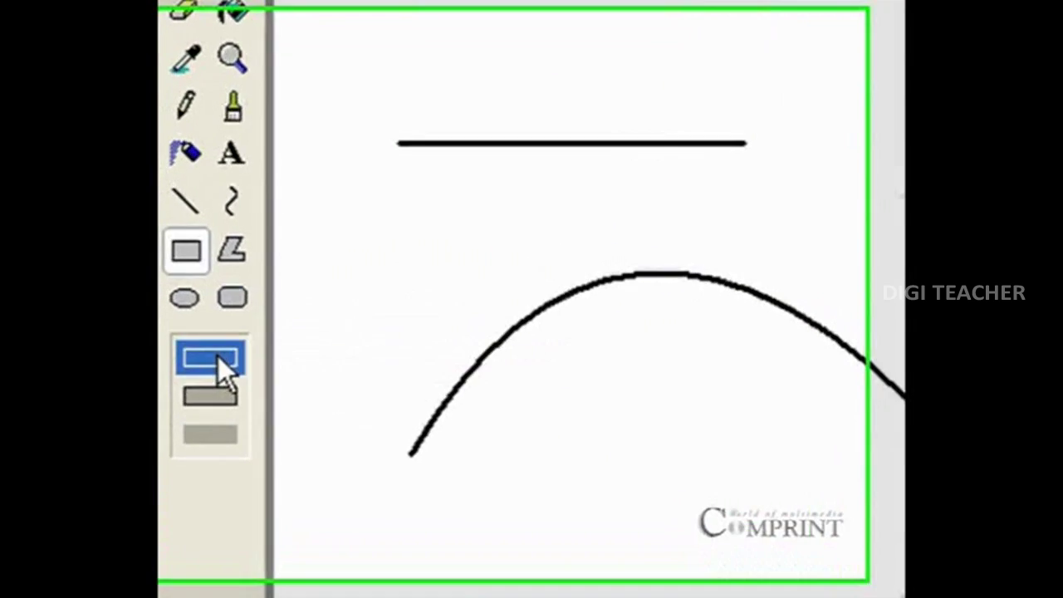
# Draw an outline-only rectangle at top right, then a black-bordered red one and a solid red one below
pyautogui.moveTo(657, 107); pyautogui.dragTo(781, 201)
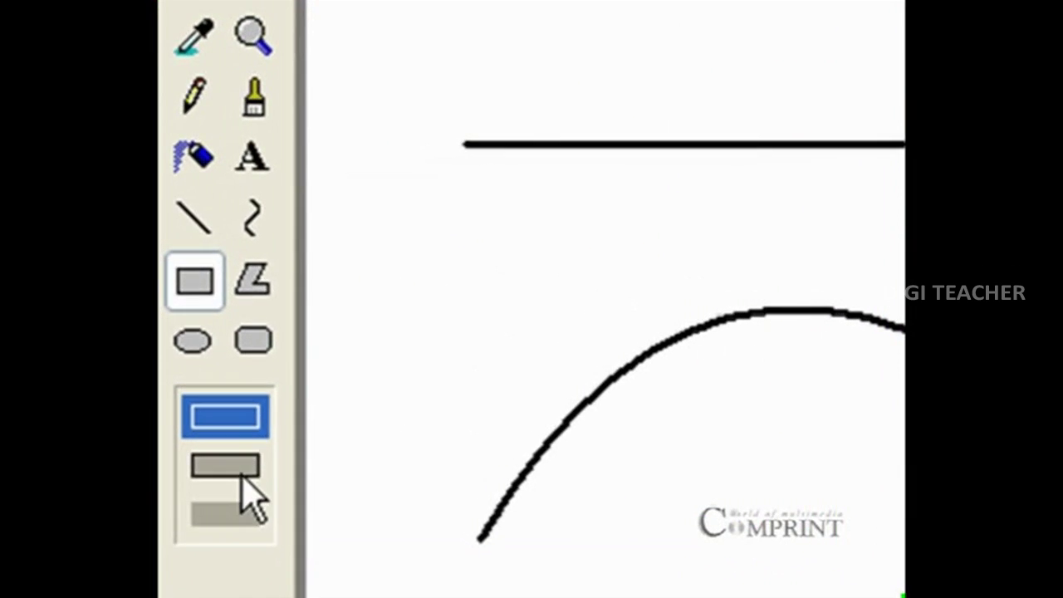
pyautogui.click(180, 332)
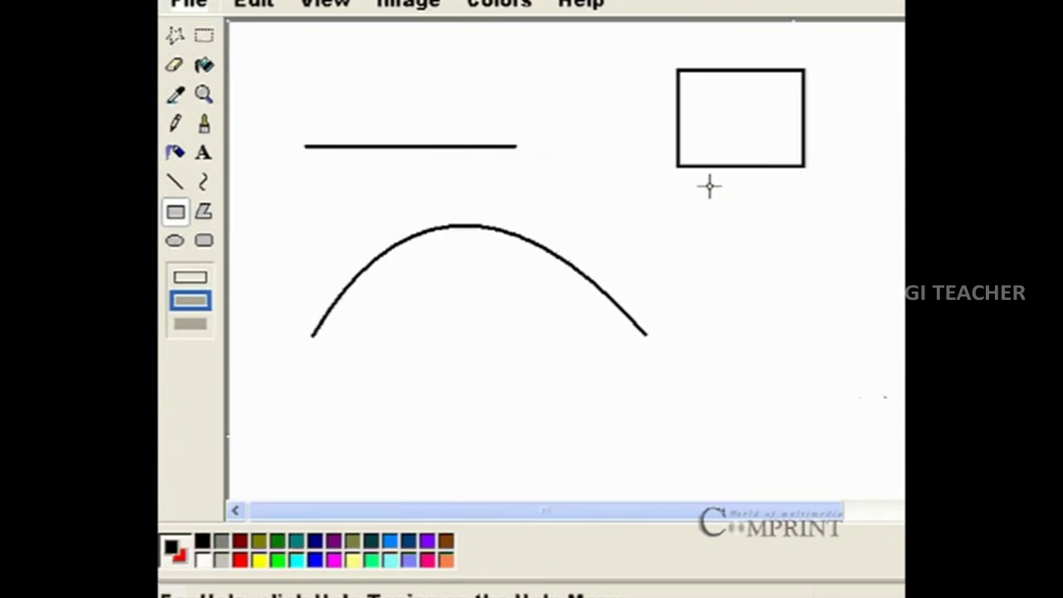
pyautogui.moveTo(679, 191)
pyautogui.mouseDown()
pyautogui.moveTo(790, 256)
pyautogui.moveTo(807, 272)
pyautogui.moveTo(804, 291)
pyautogui.mouseUp()
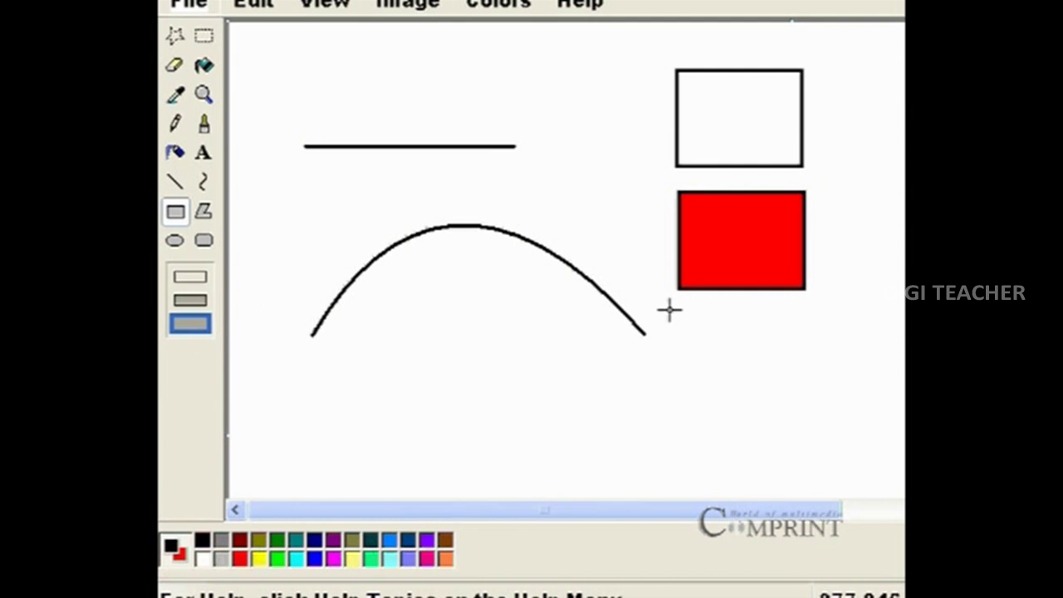
pyautogui.moveTo(680, 312); pyautogui.dragTo(808, 404)
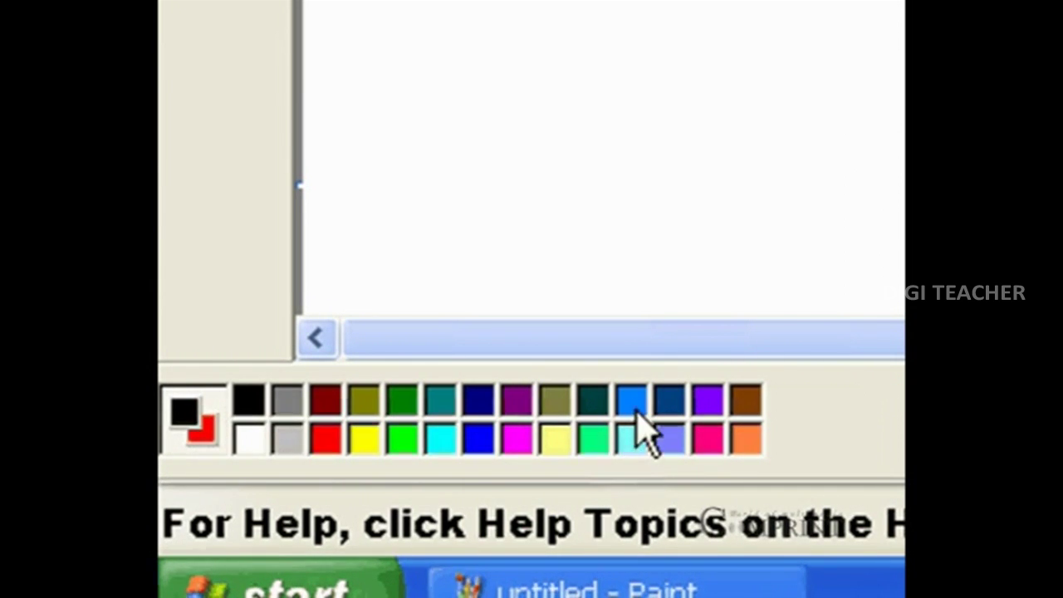
# Draw a rectangle with a blue outline and orange fill beside the outlined rectangle
pyautogui.click(636, 400)
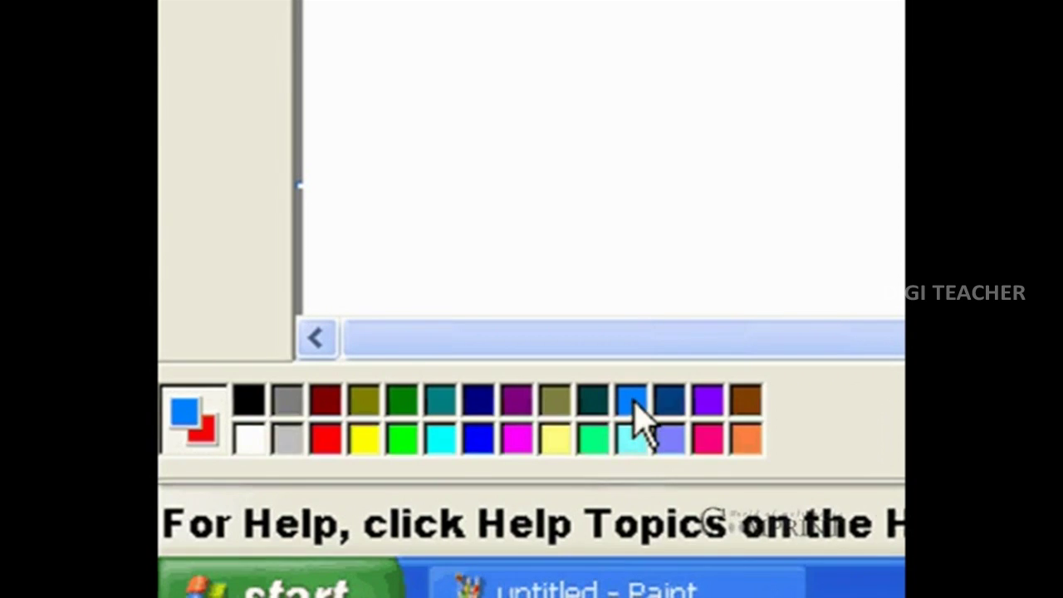
pyautogui.rightClick(738, 447)
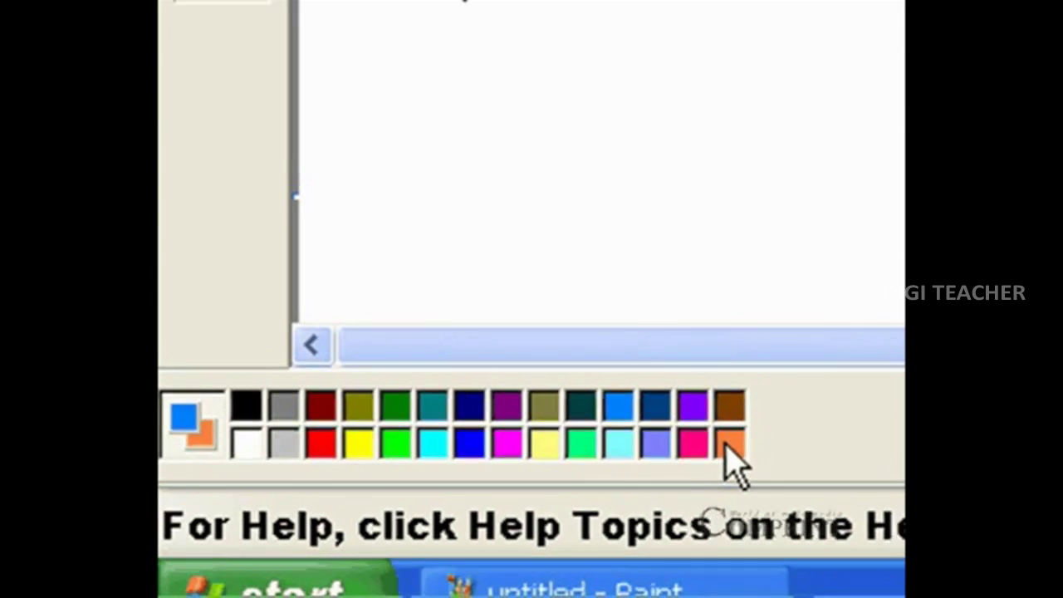
pyautogui.moveTo(745, 119); pyautogui.dragTo(852, 201)
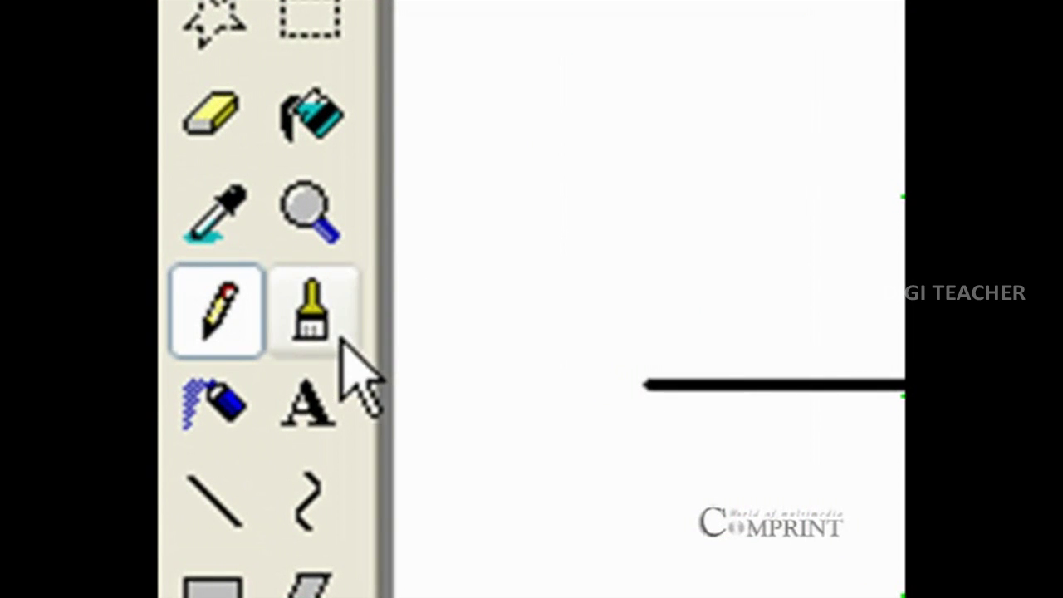
pyautogui.click(197, 166)
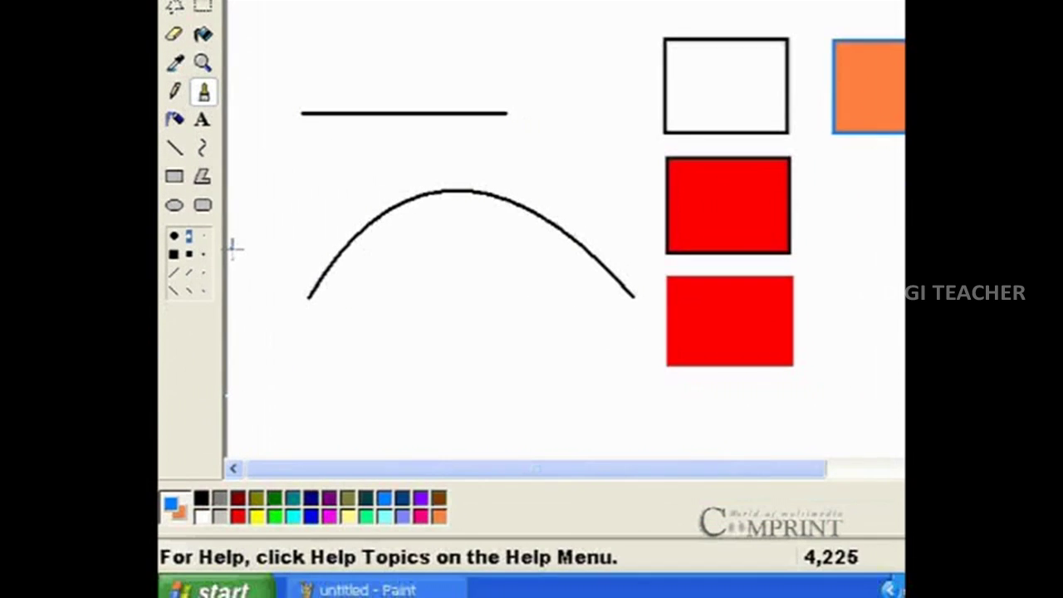
# Choose the brush tip shape used to paint the black flower freehand
pyautogui.click(172, 236)
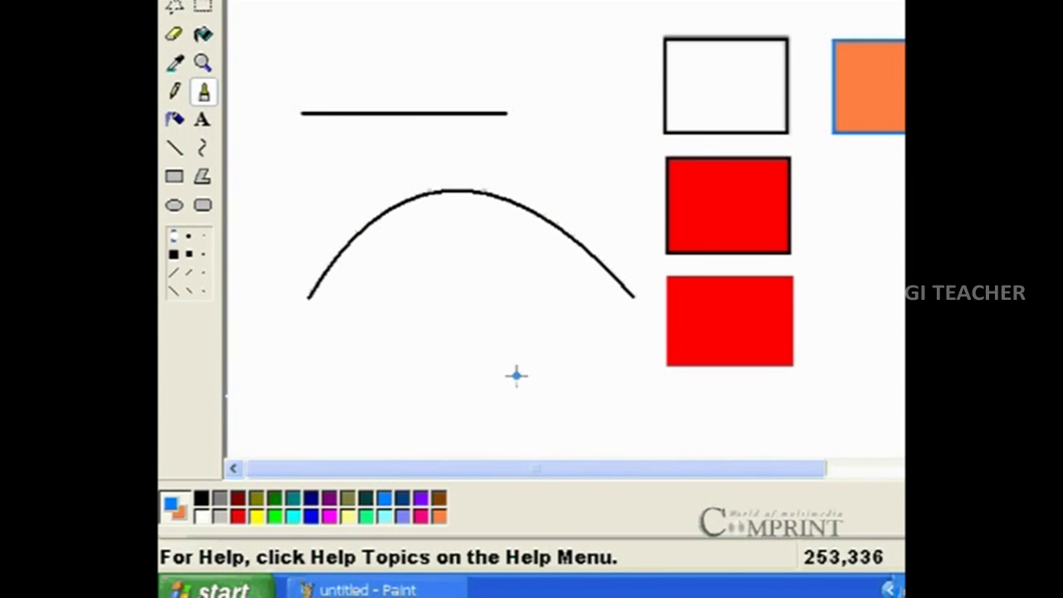
pyautogui.click(173, 34)
pyautogui.click(204, 92)
pyautogui.click(189, 236)
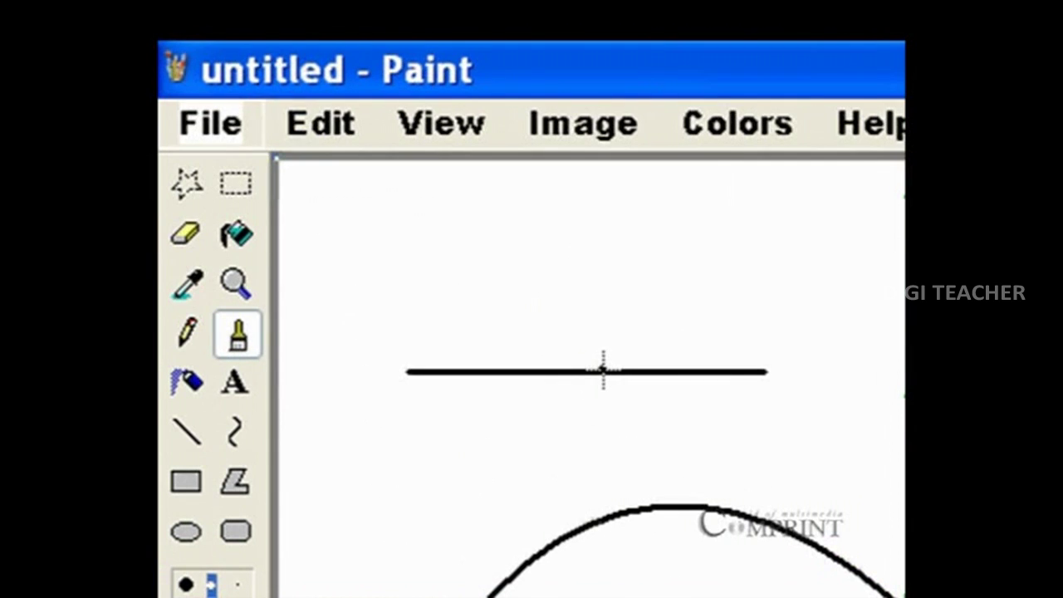
# Erase the stray line inside the flower's centre with the Eraser
pyautogui.click(191, 232)
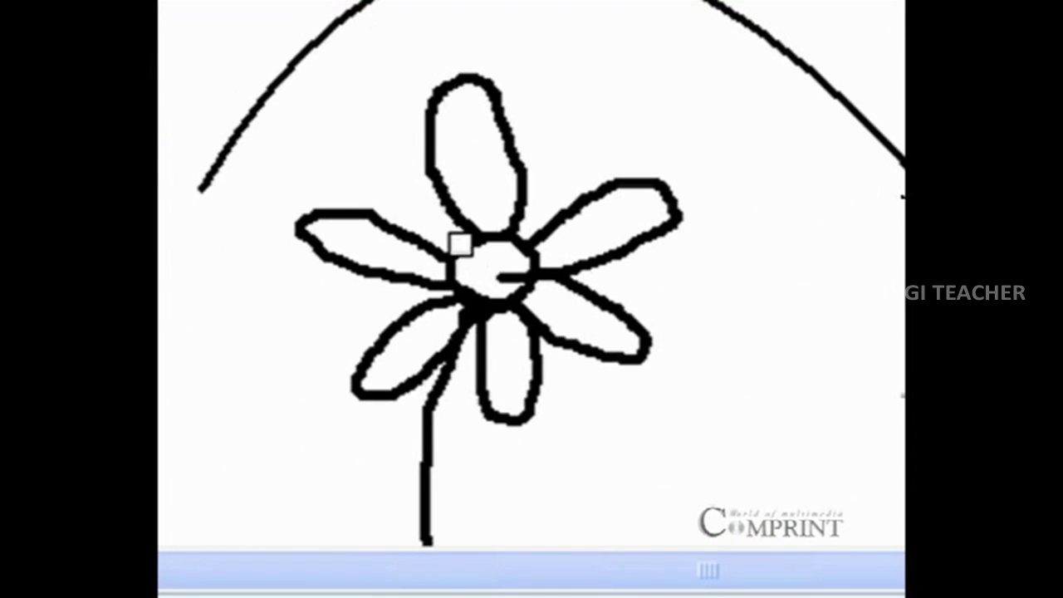
pyautogui.moveTo(460, 244); pyautogui.dragTo(503, 278)
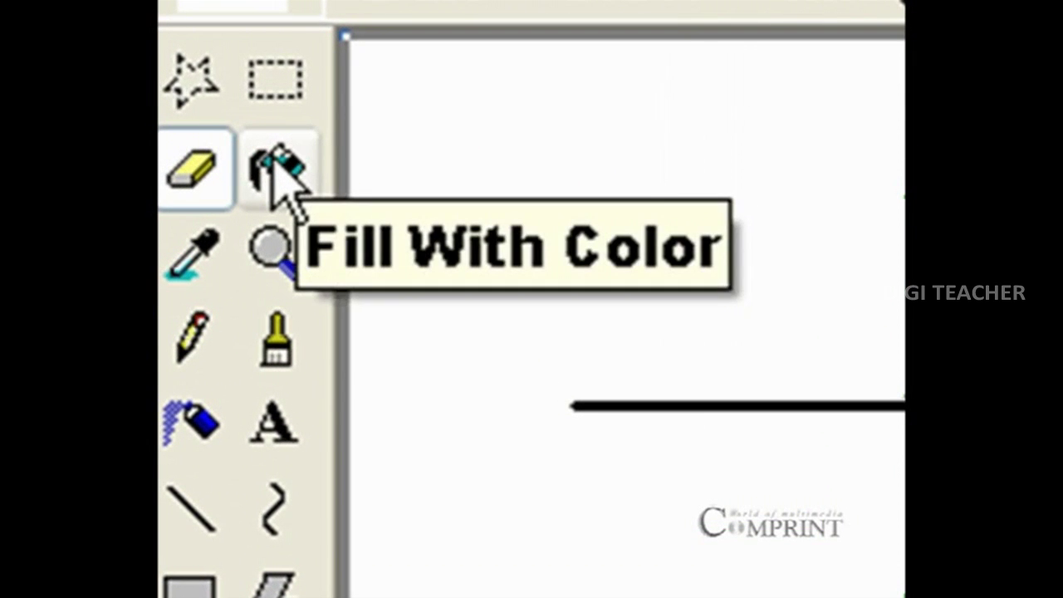
# Fill the left, top, upper-right, lower-right, bottom and lower-left petals with yellow
pyautogui.click(282, 176)
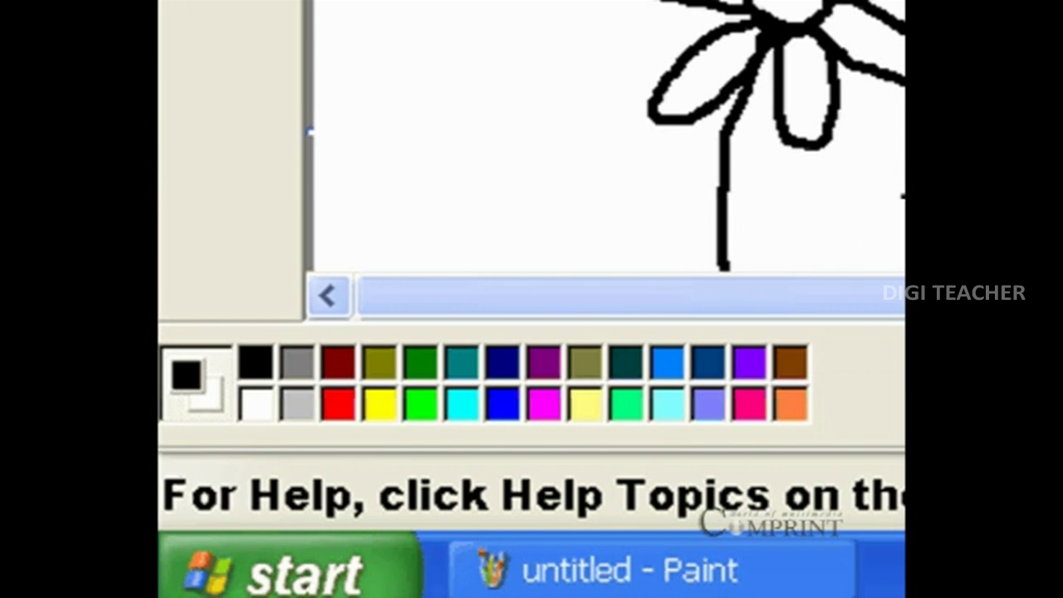
pyautogui.click(380, 407)
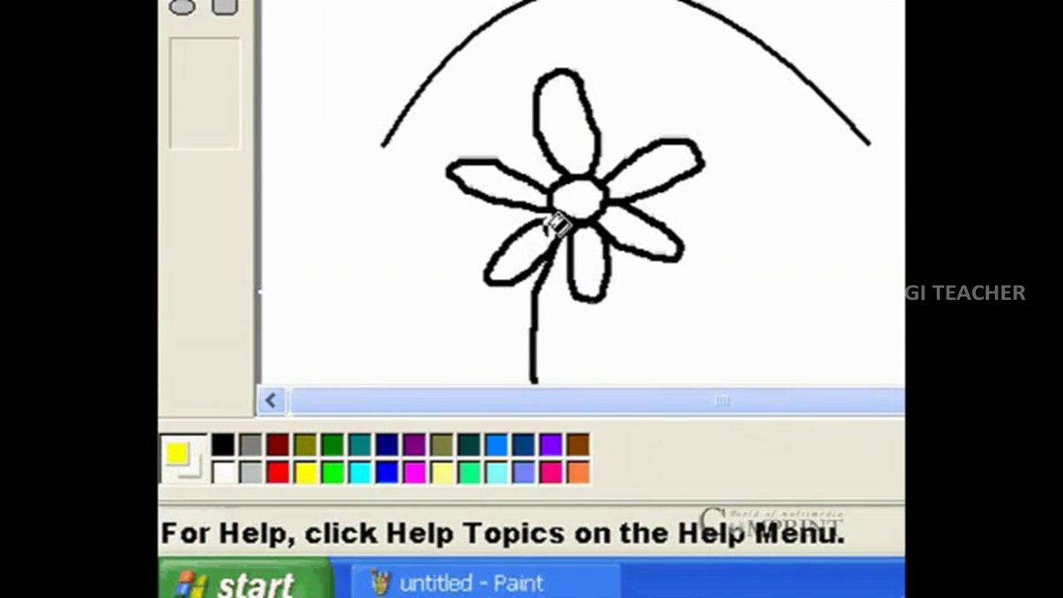
pyautogui.click(527, 176)
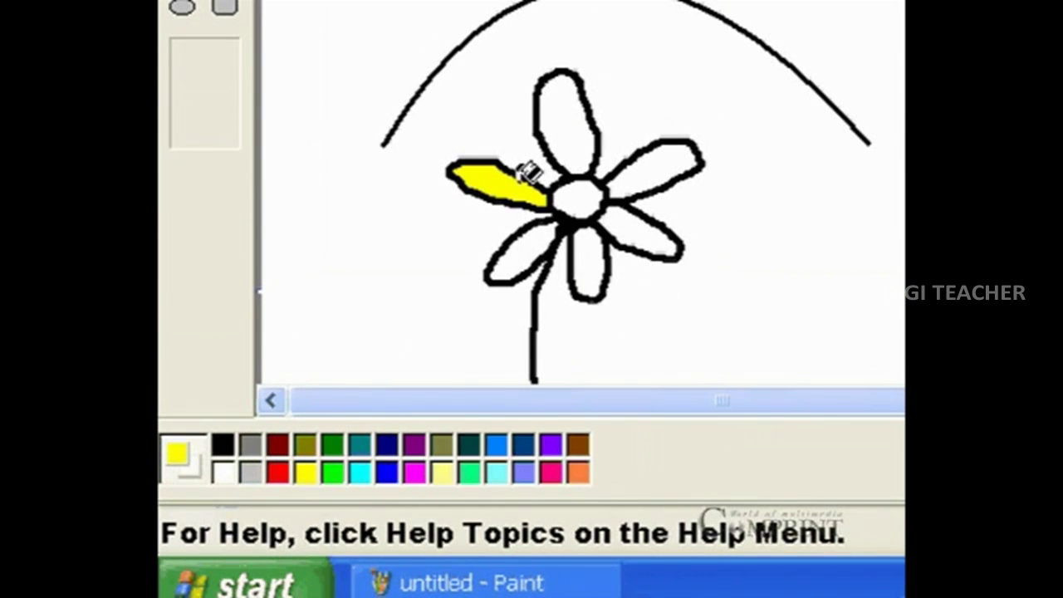
pyautogui.click(569, 110)
pyautogui.click(656, 164)
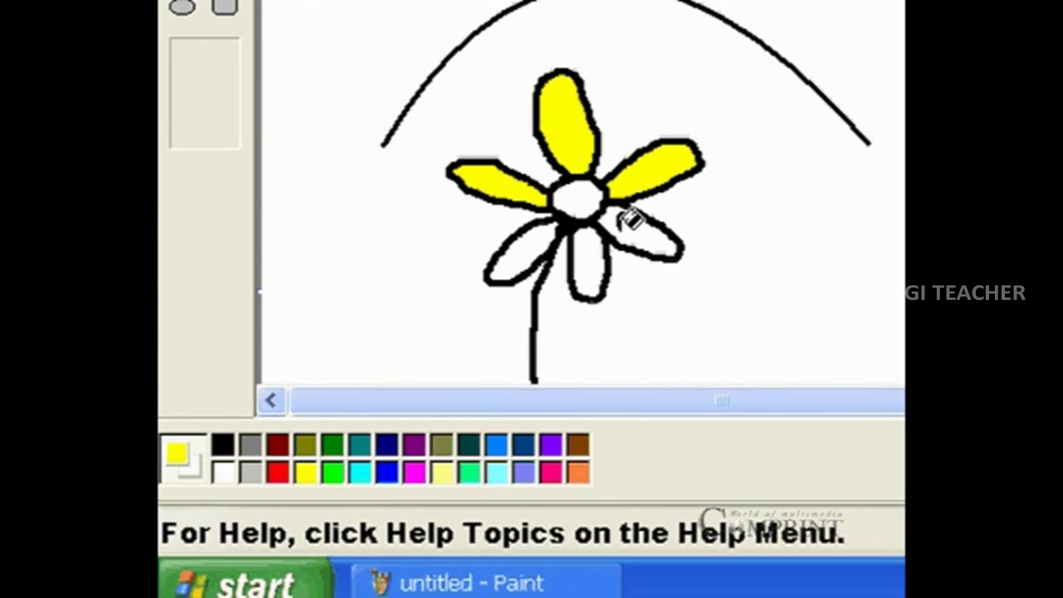
pyautogui.click(617, 235)
pyautogui.click(585, 259)
pyautogui.click(536, 245)
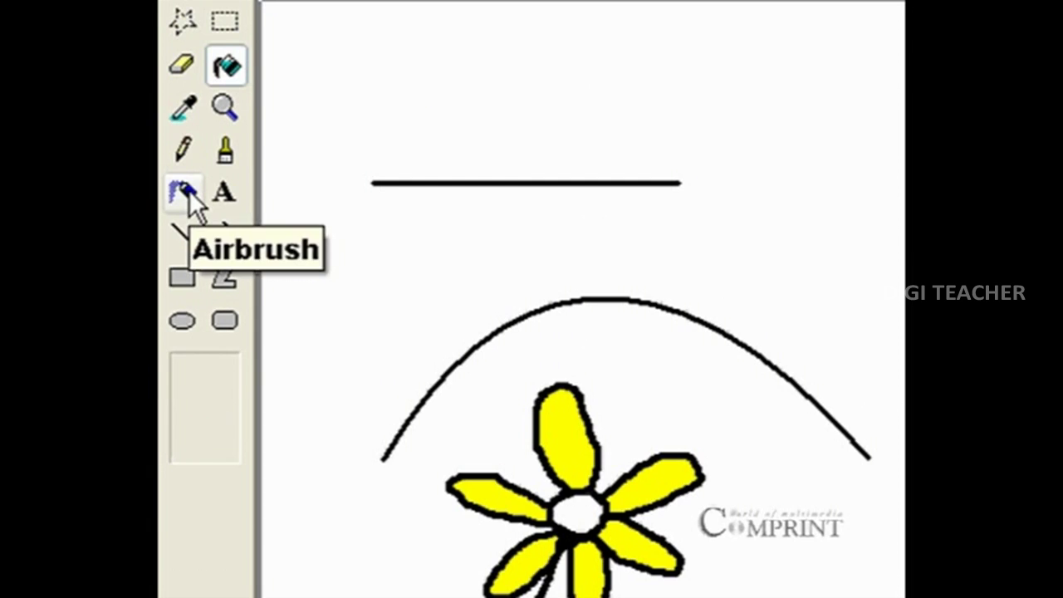
# Select the Airbrush tool for spraying the flower's centre
pyautogui.click(184, 193)
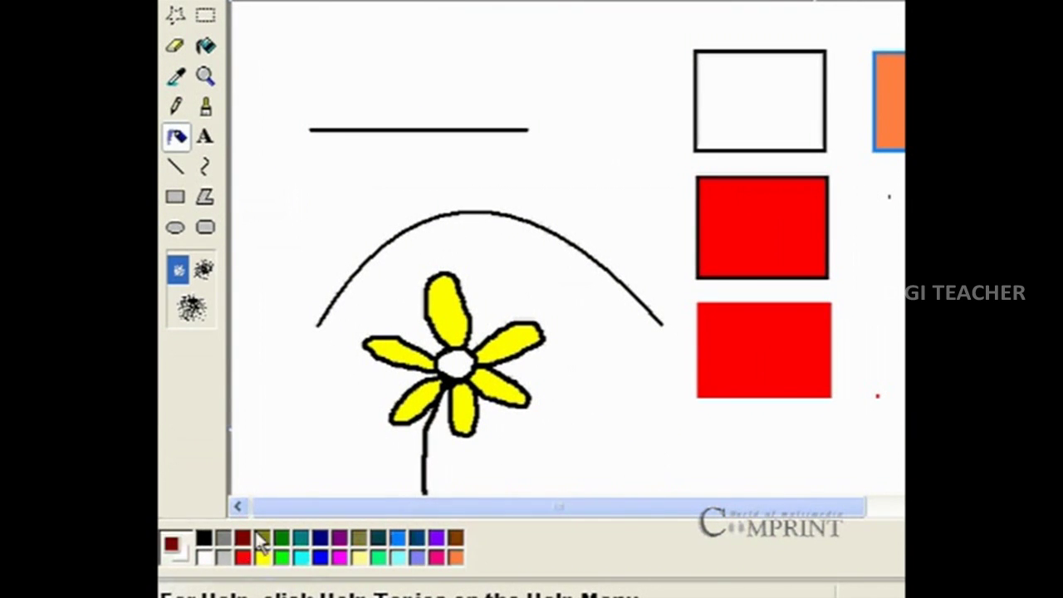